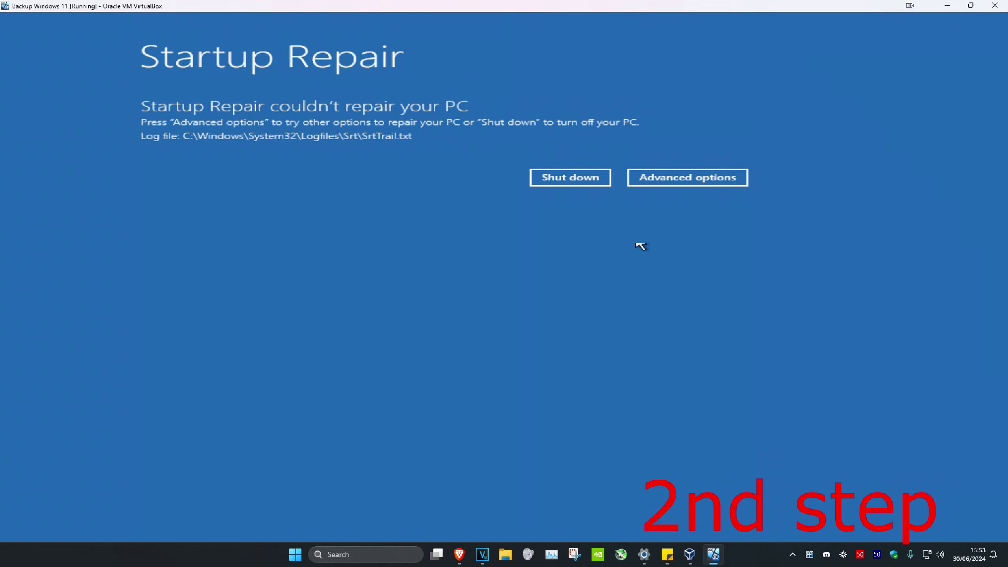
# - Go from the failed Startup Repair screen through Troubleshoot and Advanced options to Command Prompt
pyautogui.click(710, 178)
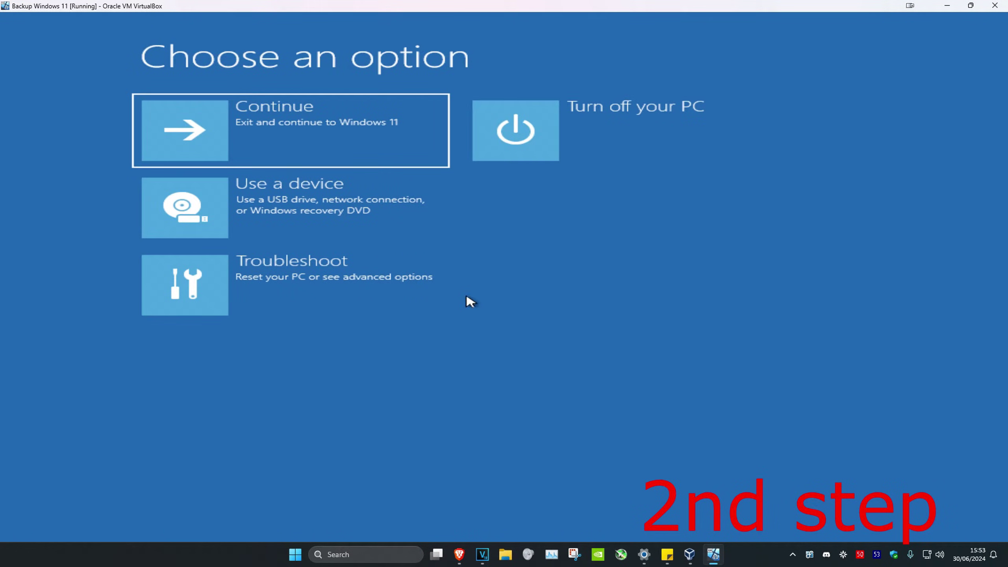
pyautogui.click(352, 310)
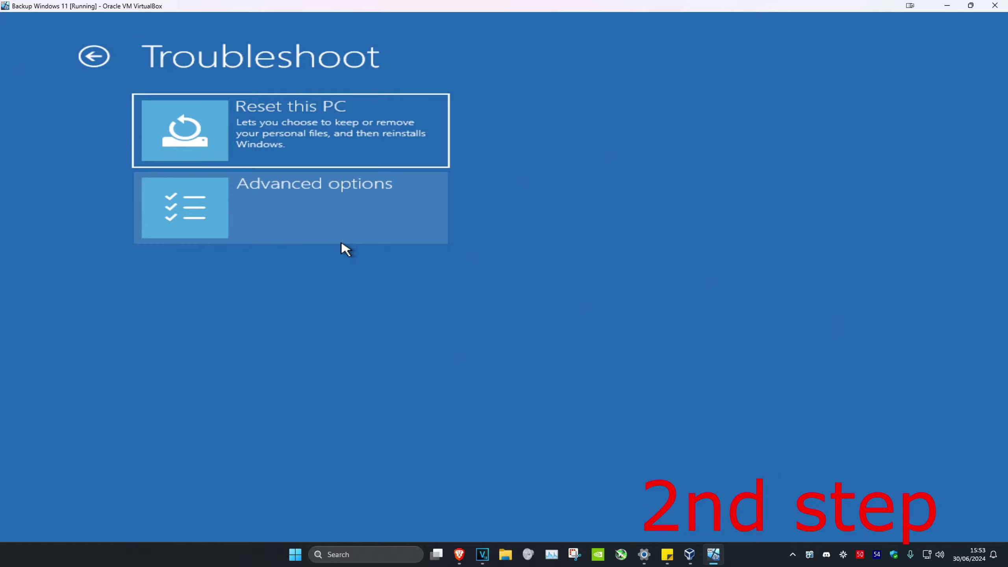
pyautogui.click(307, 219)
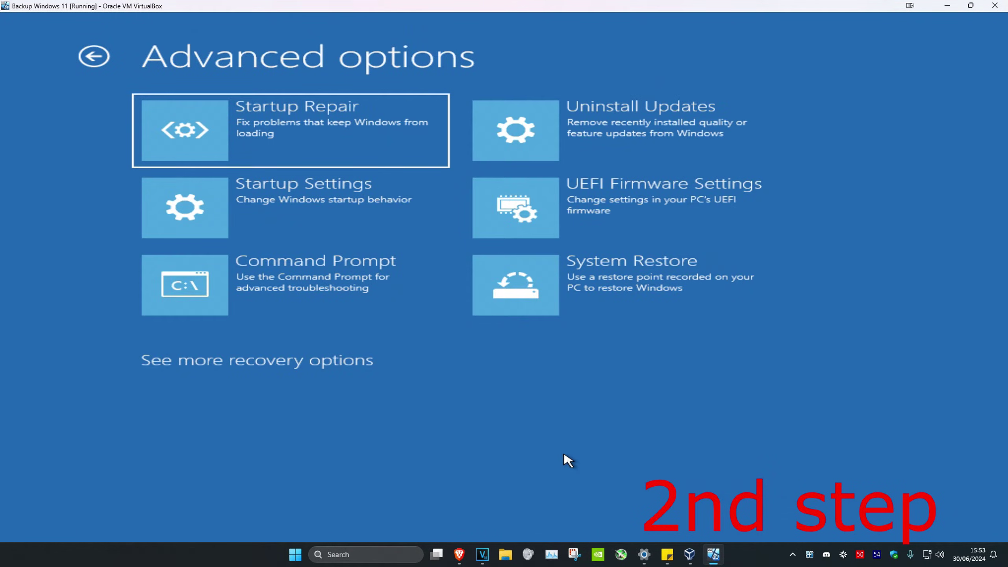
pyautogui.click(323, 277)
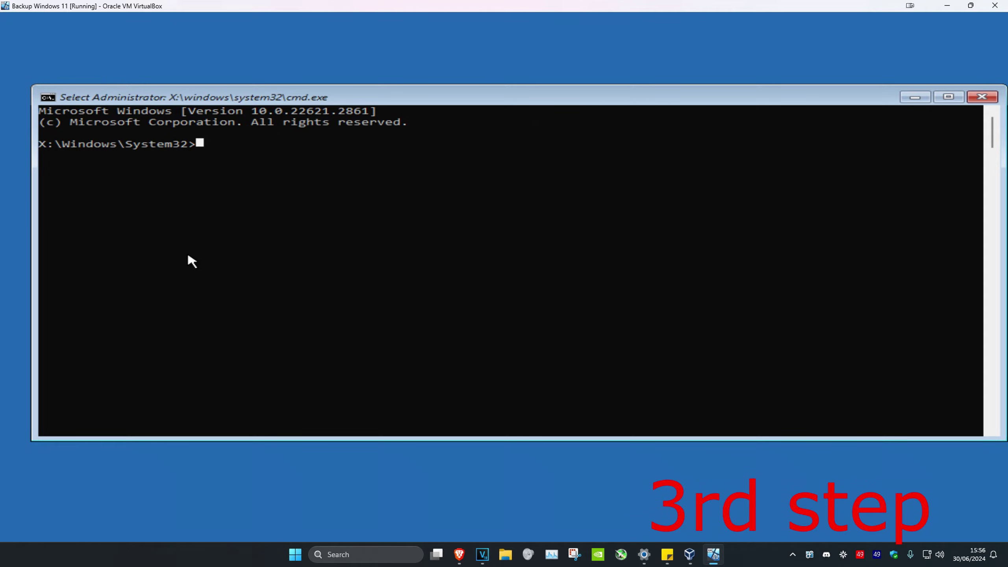
pyautogui.write('C:')
# - On drive C:, create a 'backup' folder in Windows\System32\config and copy all config files into it
pyautogui.press('Return')
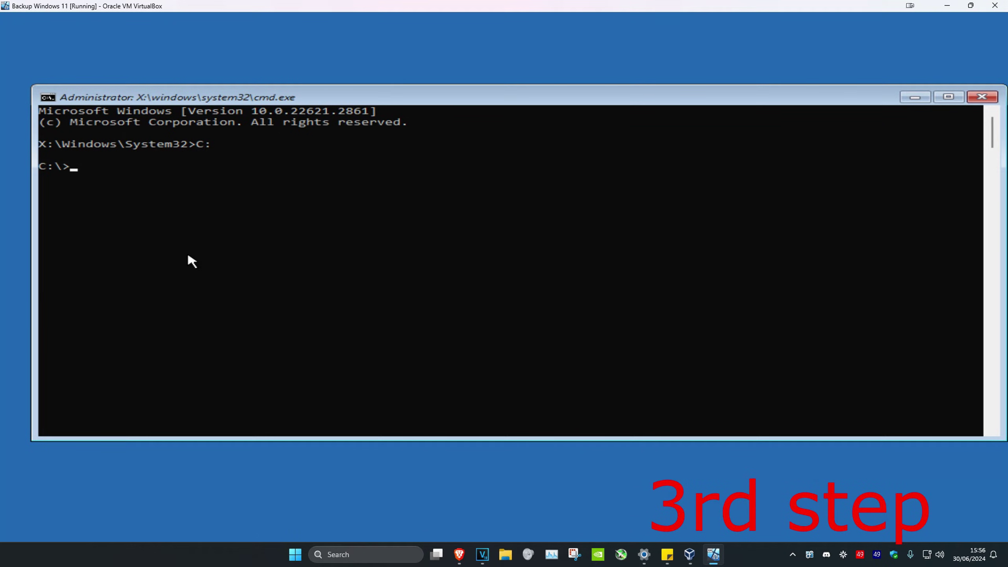
pyautogui.write('cd\\windows\\system32\\config')
pyautogui.press('Return')
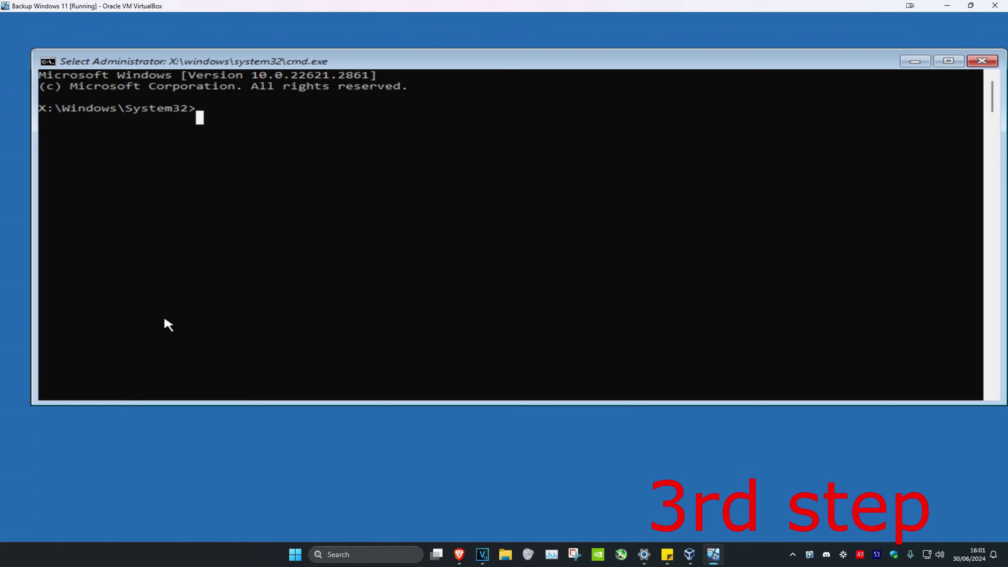
pyautogui.write('md backu')
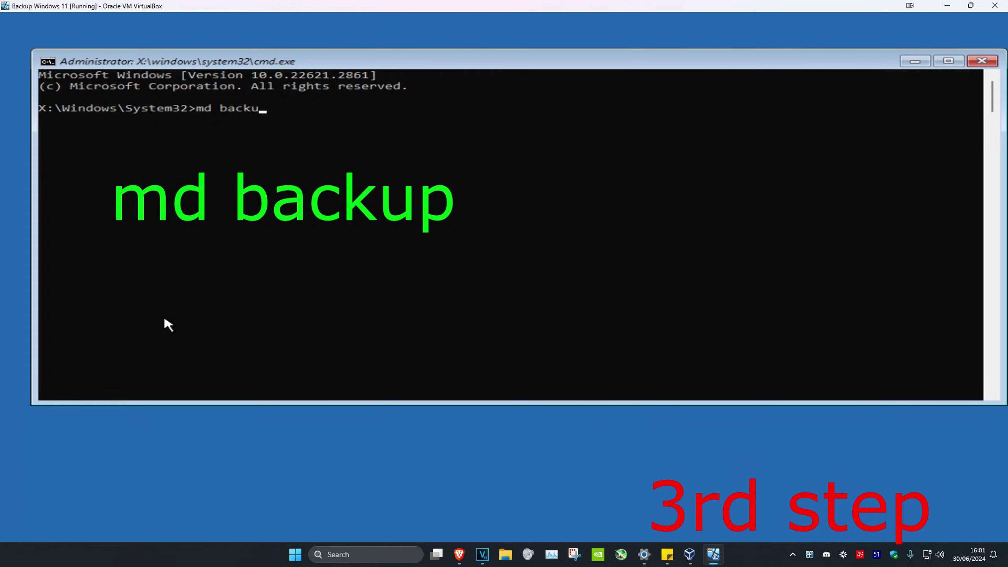
pyautogui.write('p')
pyautogui.press('Return')
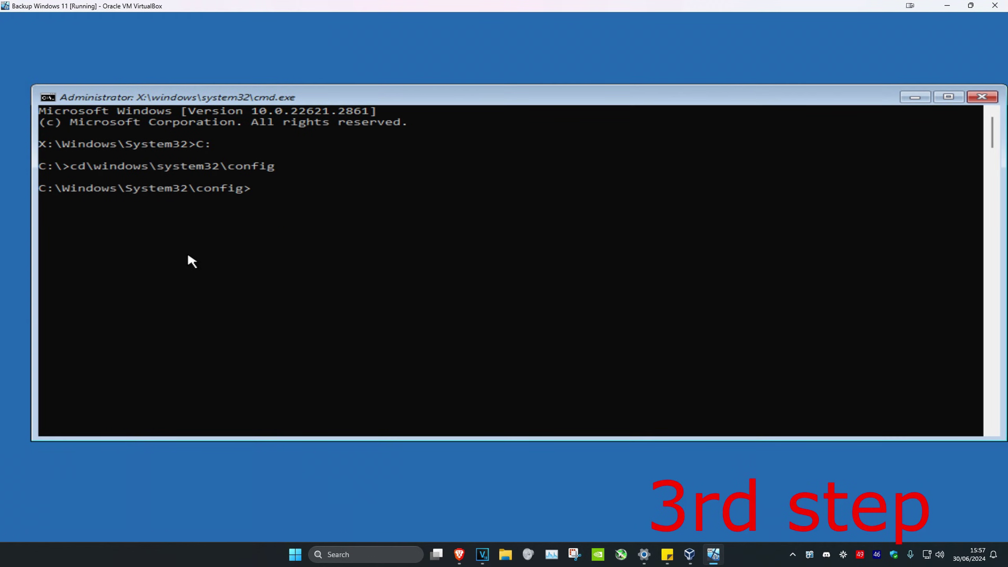
pyautogui.write('copy *.* backu')
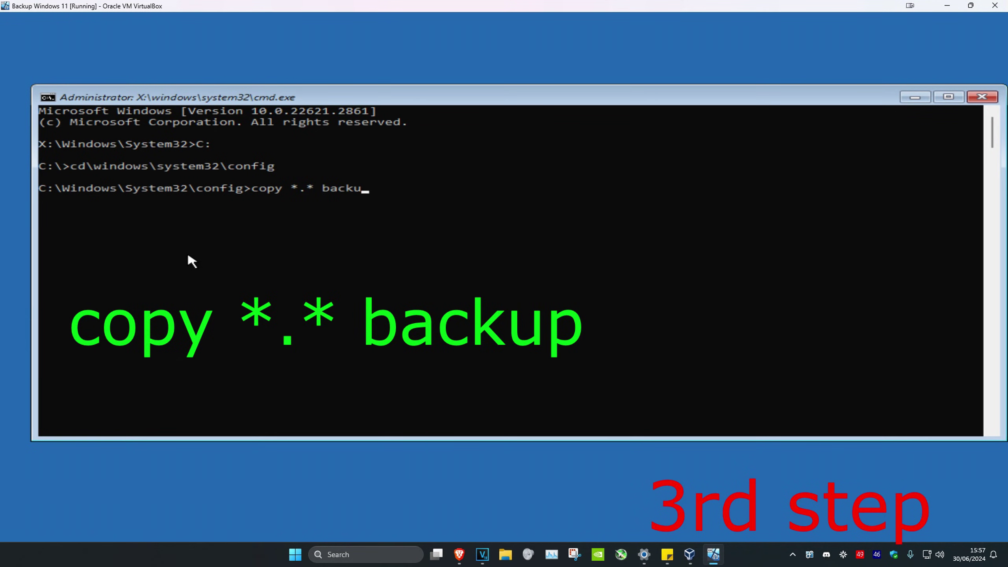
pyautogui.write('p')
pyautogui.press('Return')
pyautogui.write('cd regback')
# - Run 'copy *.* ..' inside RegBack, which copies nothing, then close Command Prompt
pyautogui.press('Return')
pyautogui.scroll(-2, 331, 266)
pyautogui.scroll(-4, 331, 266)
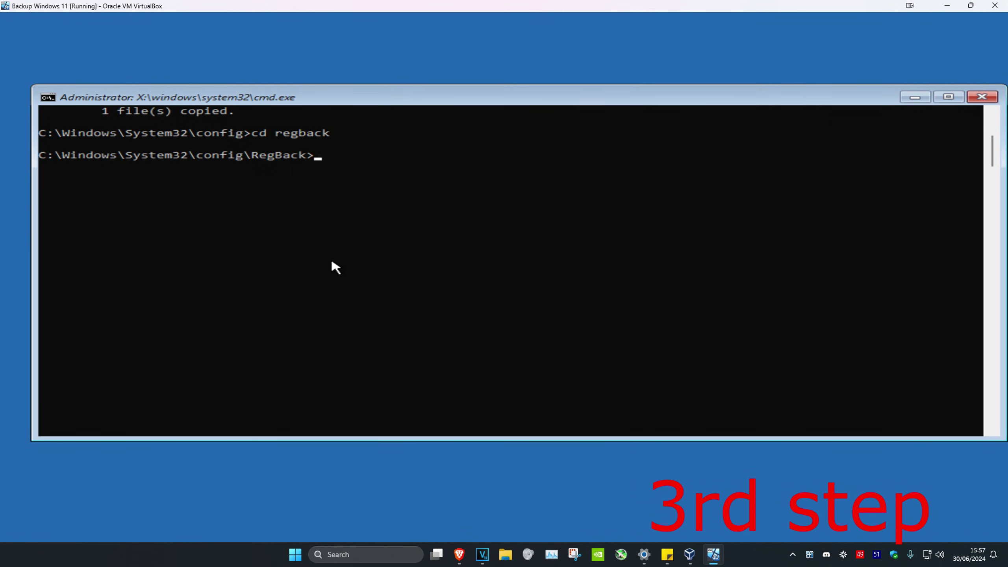
pyautogui.write('copy *.*.')
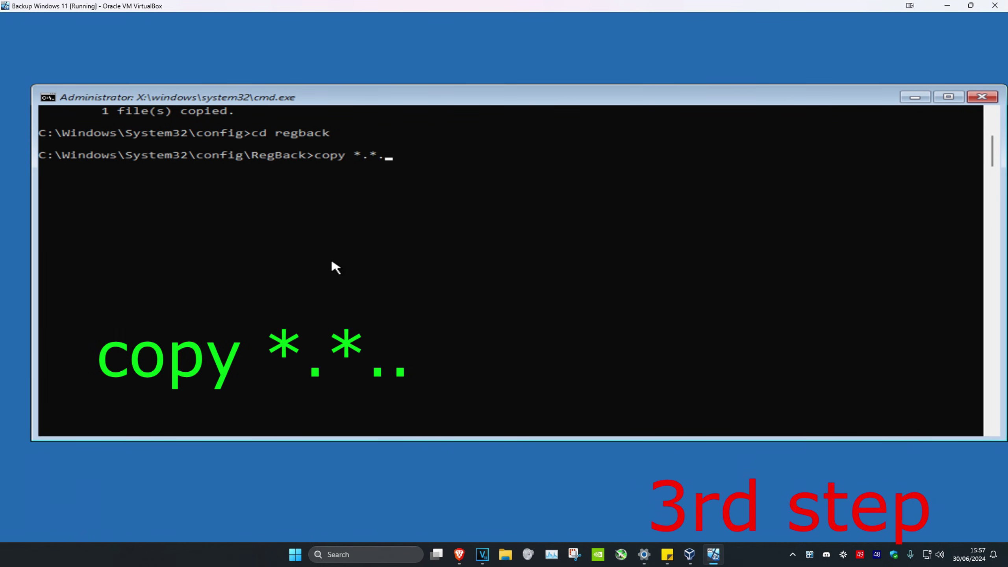
pyautogui.write('.')
pyautogui.press('Return')
pyautogui.scroll(-5, 331, 266)
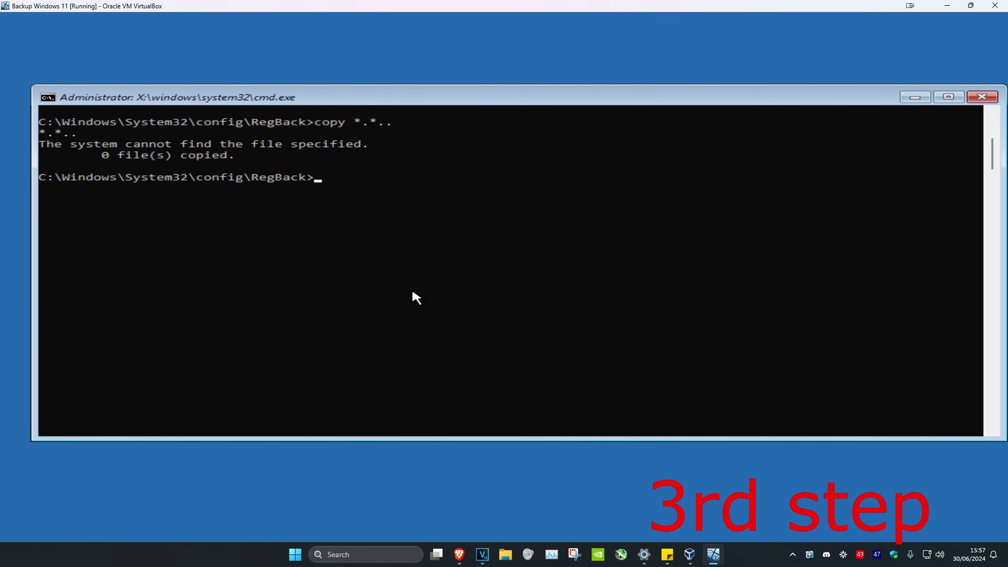
pyautogui.write('A')
pyautogui.press('Return')
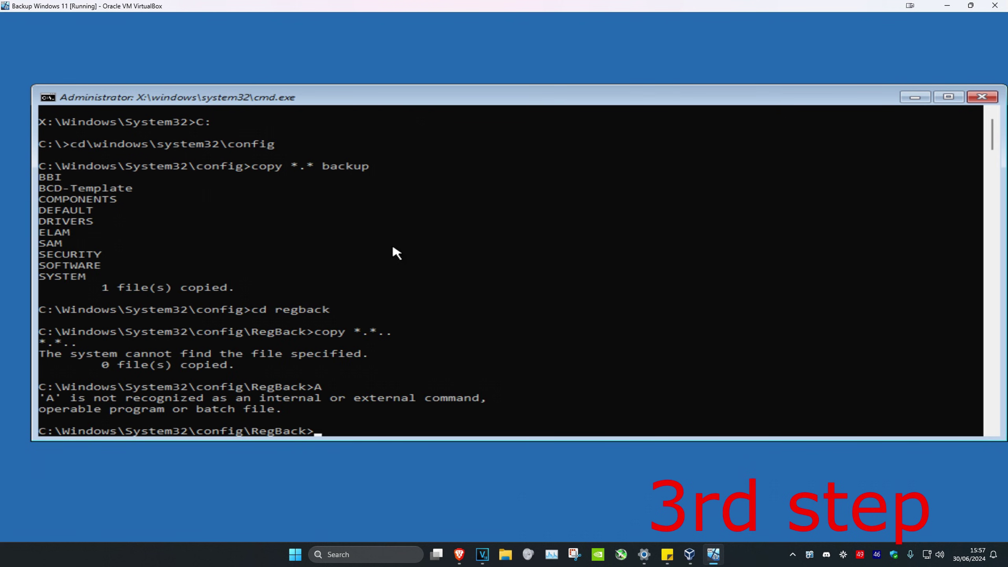
pyautogui.click(981, 97)
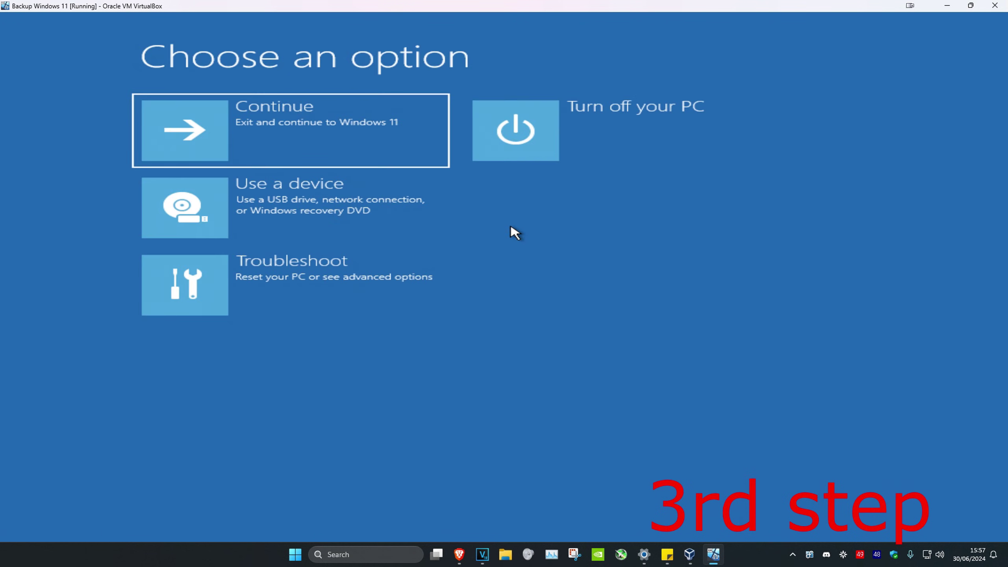